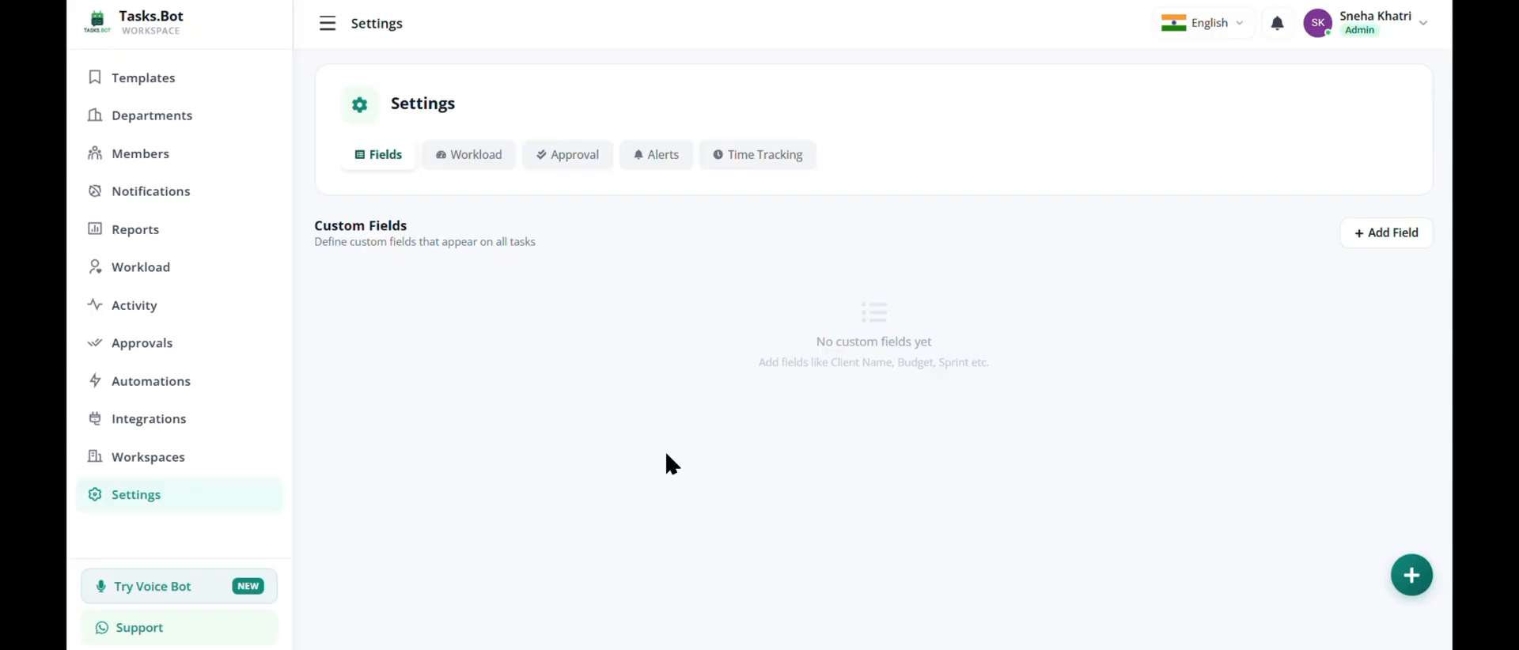
# Create a text custom field labelled "client name" with the placeholder "mr", leaving it not required.
pyautogui.click(1350, 231)
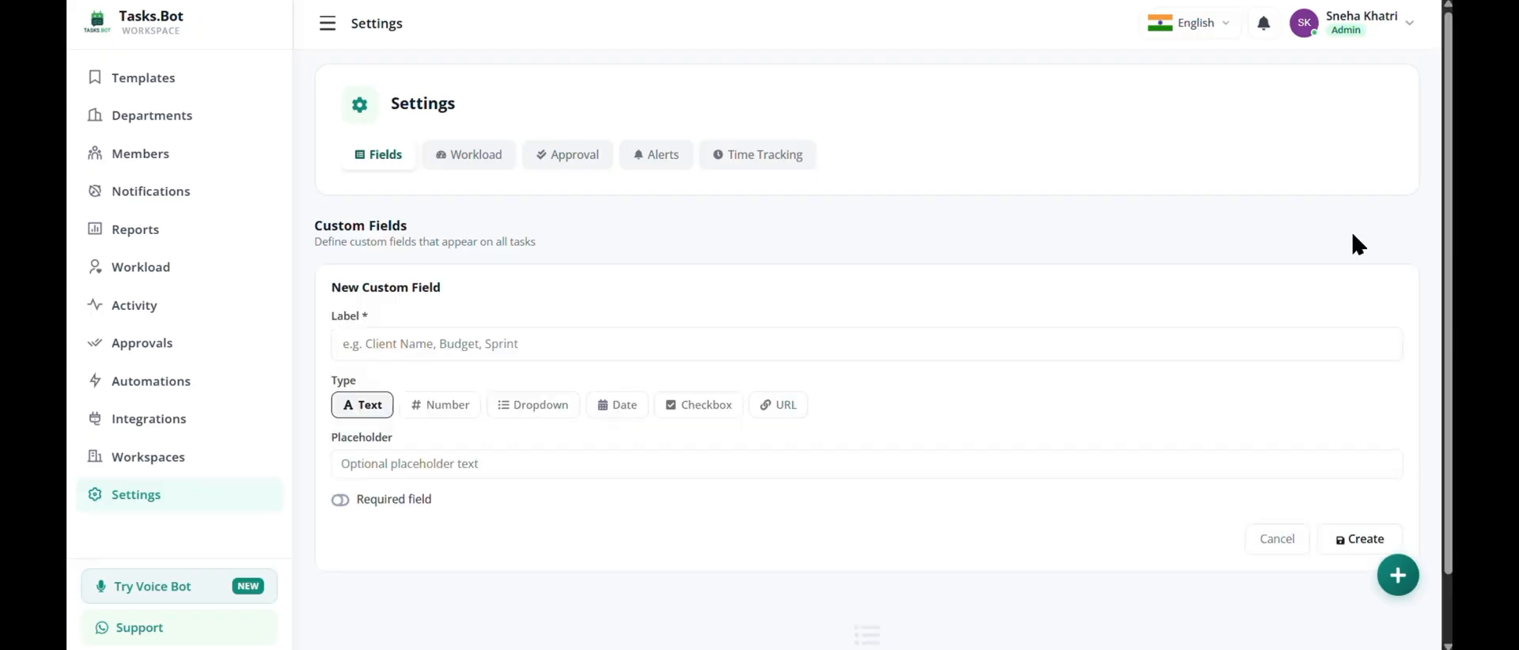
pyautogui.click(411, 353)
pyautogui.write('client name')
pyautogui.click(428, 452)
pyautogui.write('mr')
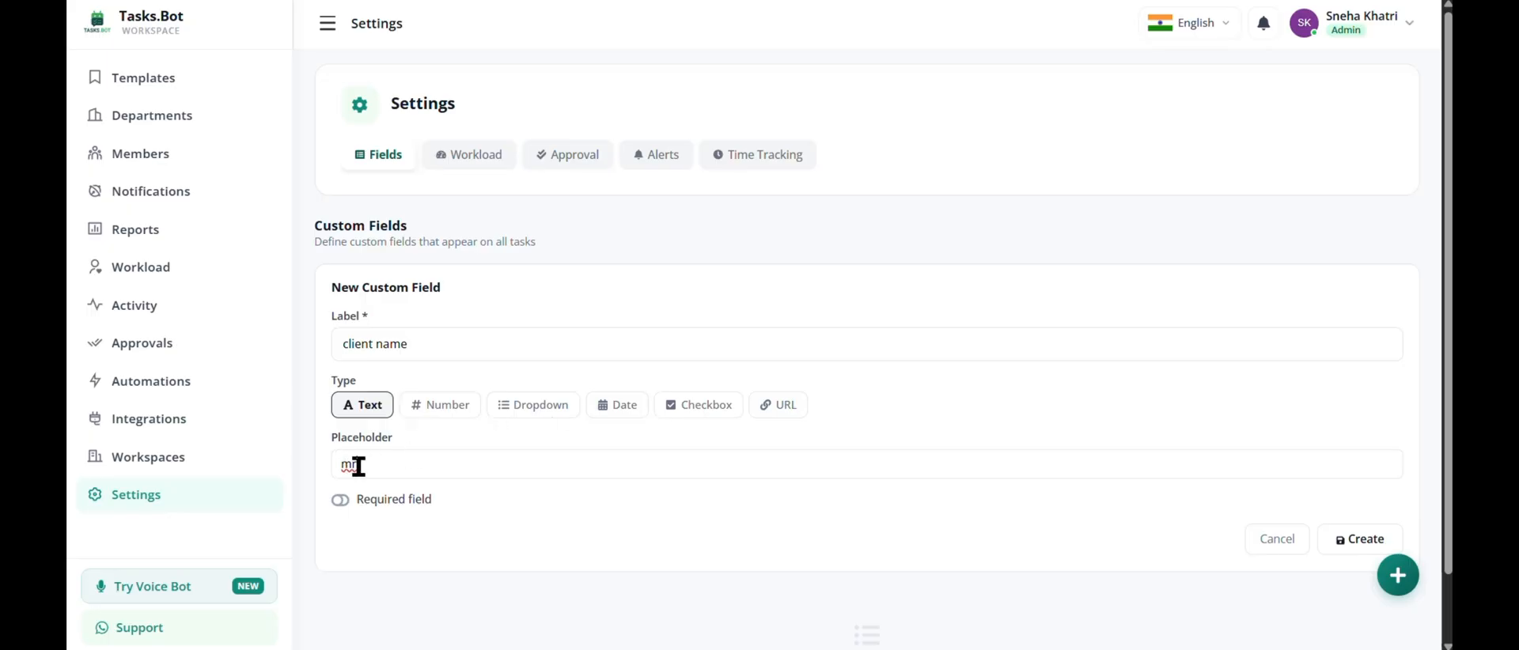
pyautogui.click(341, 500)
pyautogui.click(341, 500)
pyautogui.click(1314, 536)
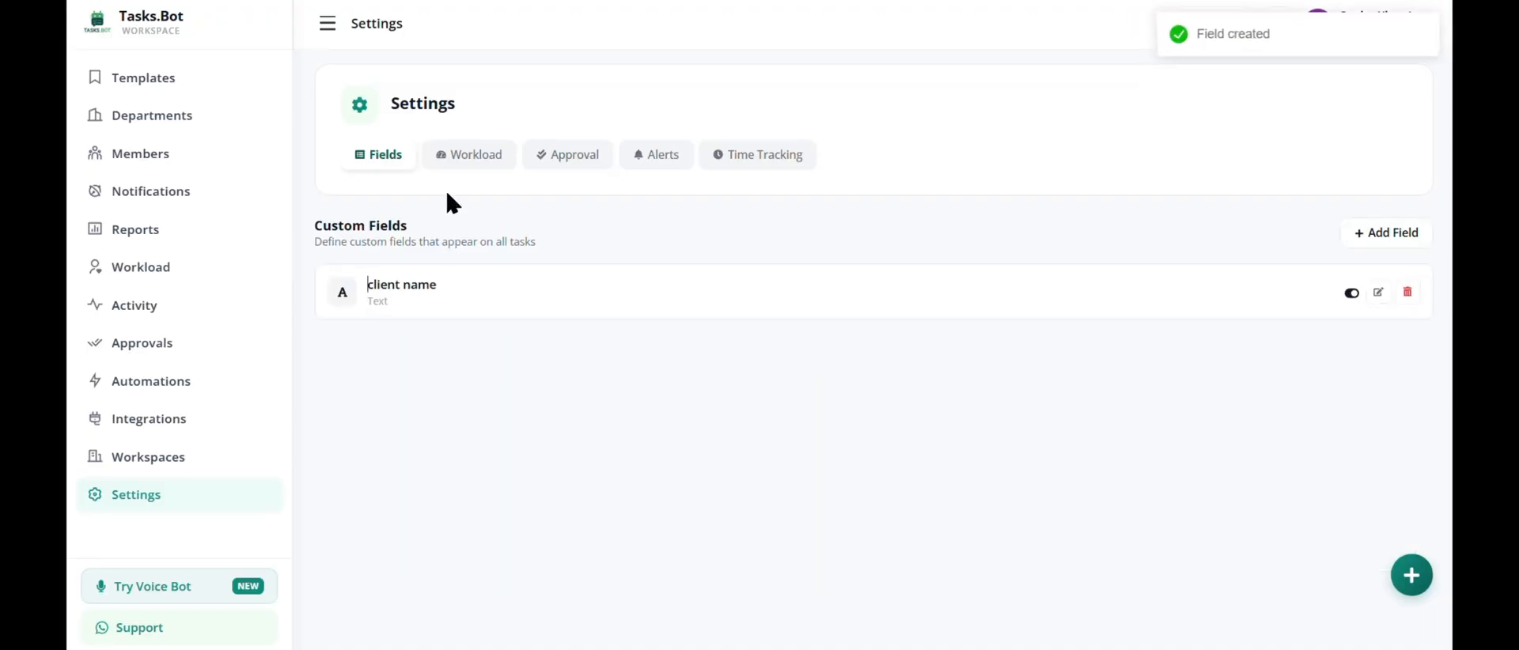
# Review the workload criteria and turn on the task approval workflow.
pyautogui.click(475, 165)
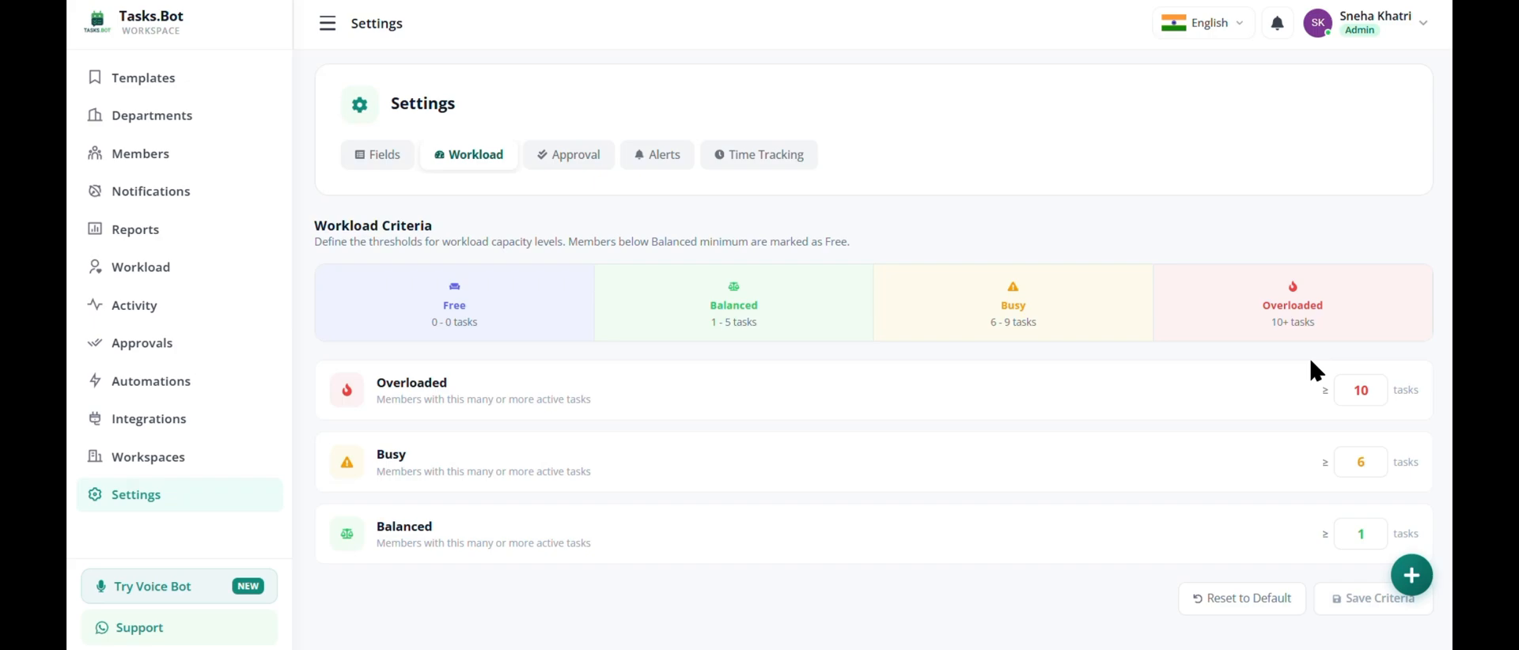
pyautogui.click(558, 154)
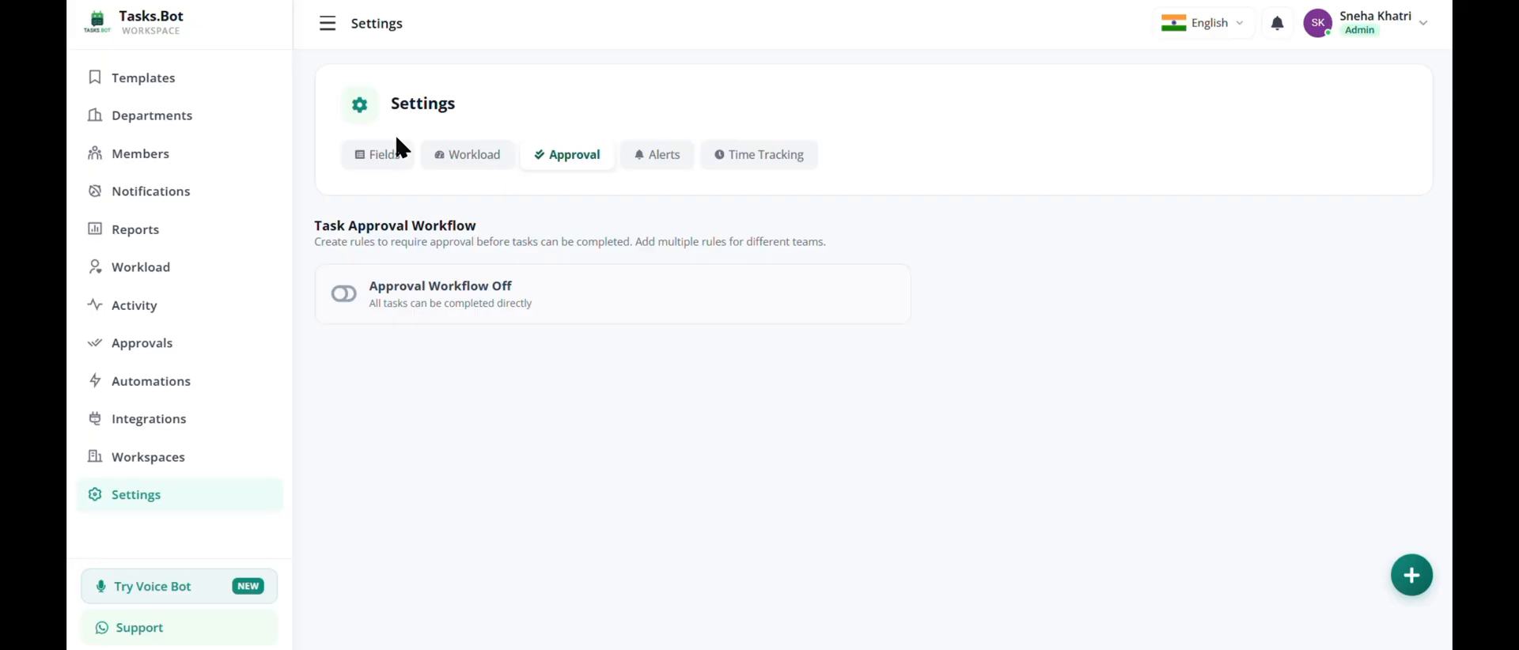
pyautogui.click(355, 301)
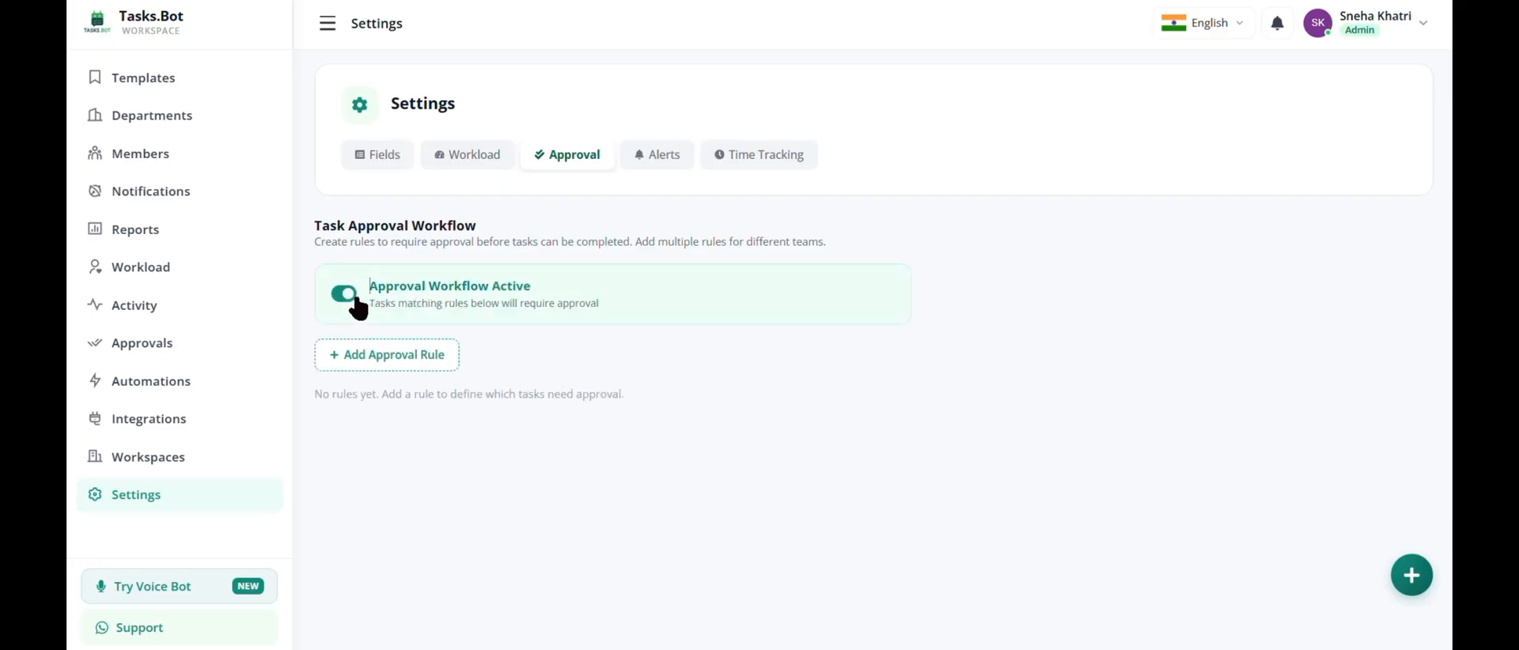
# Add an approval rule that applies to all tasks with the task creator as approver, and save the approval settings.
pyautogui.click(389, 362)
pyautogui.scroll(-1, 479, 458)
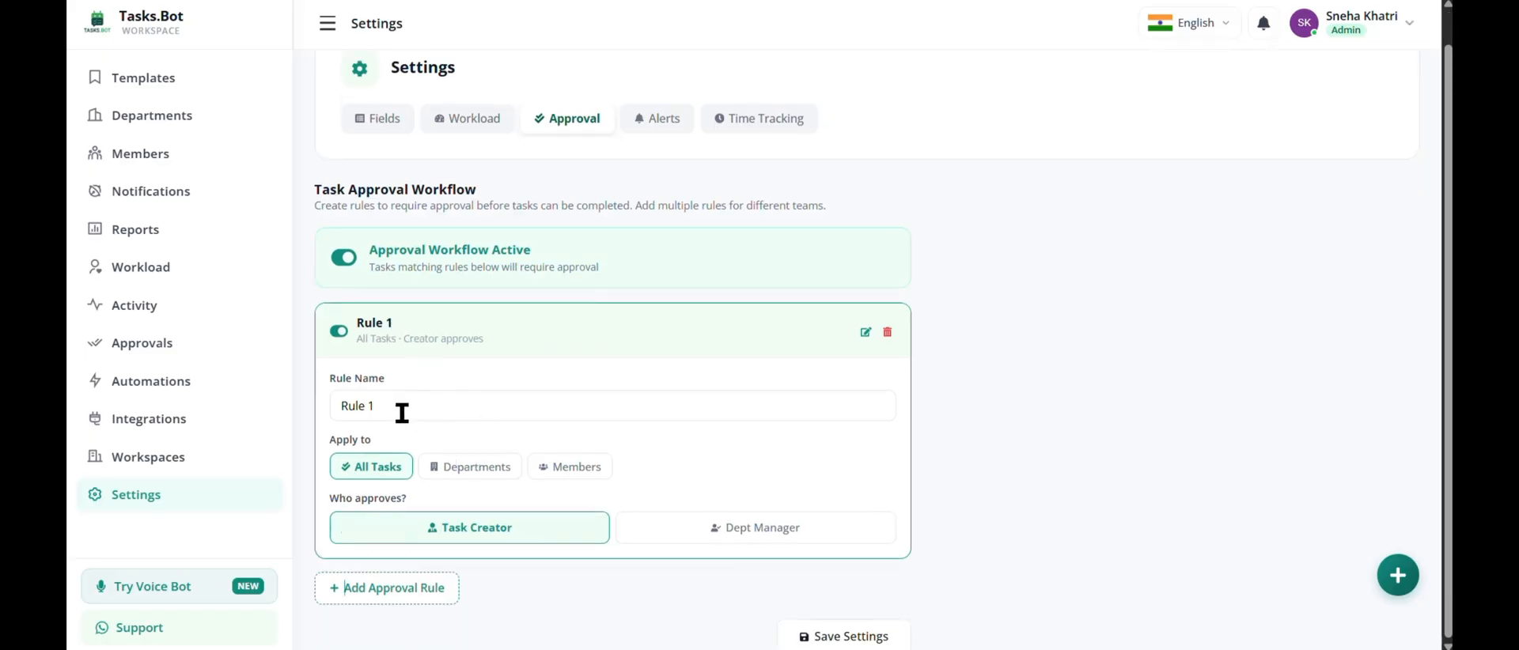
pyautogui.click(459, 470)
pyautogui.click(570, 467)
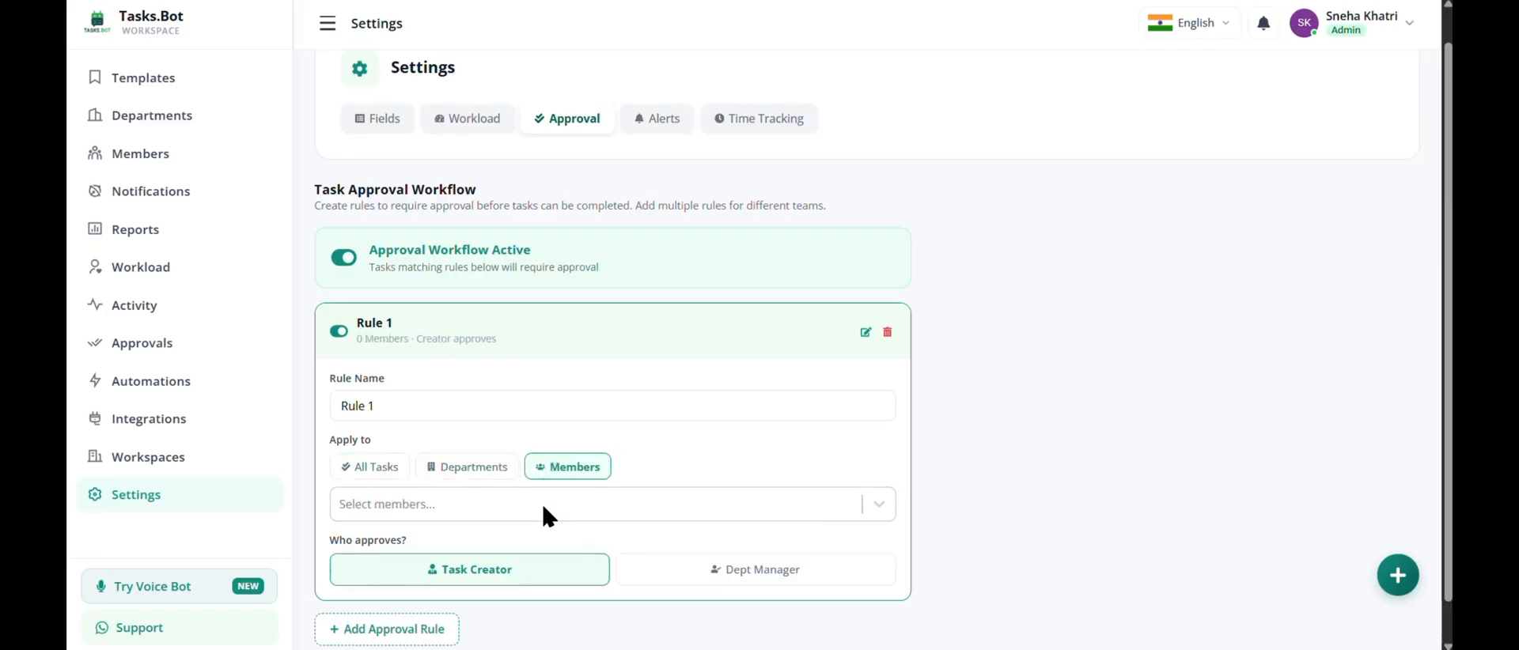
pyautogui.click(366, 434)
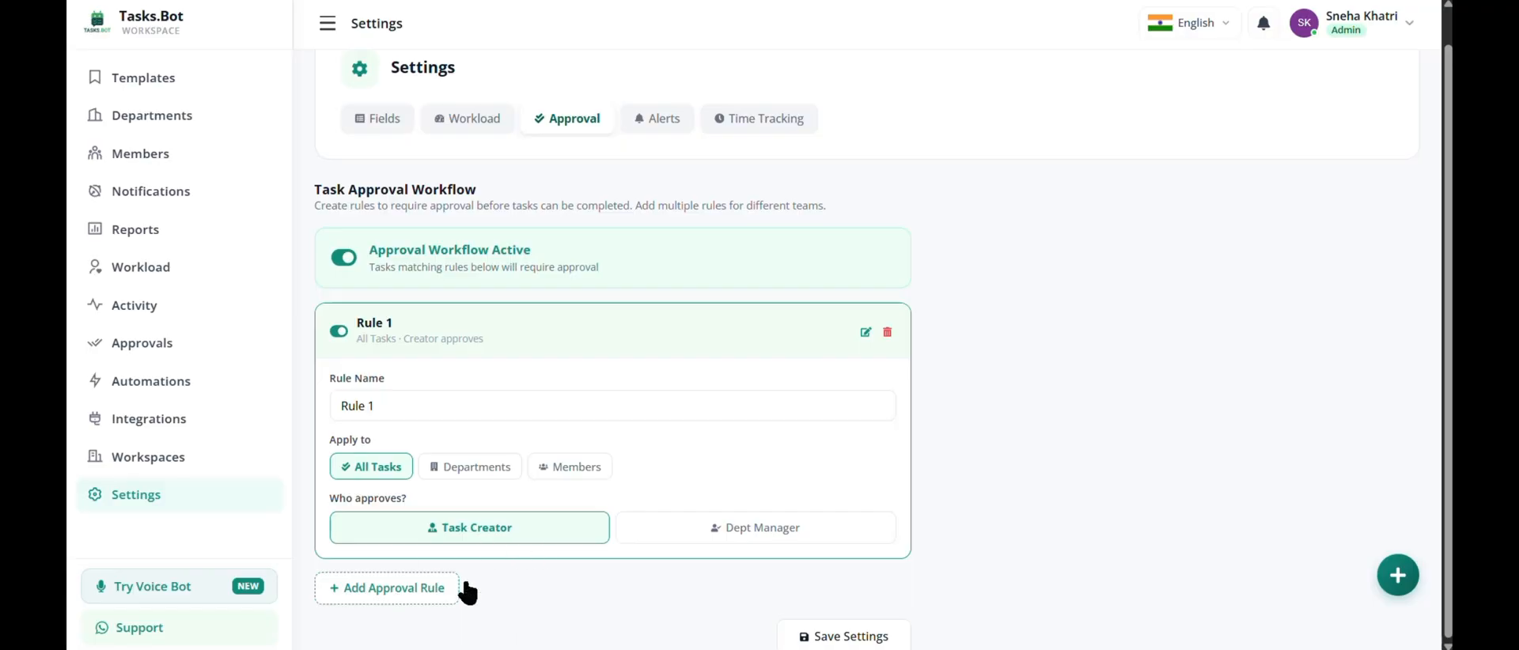
pyautogui.click(818, 637)
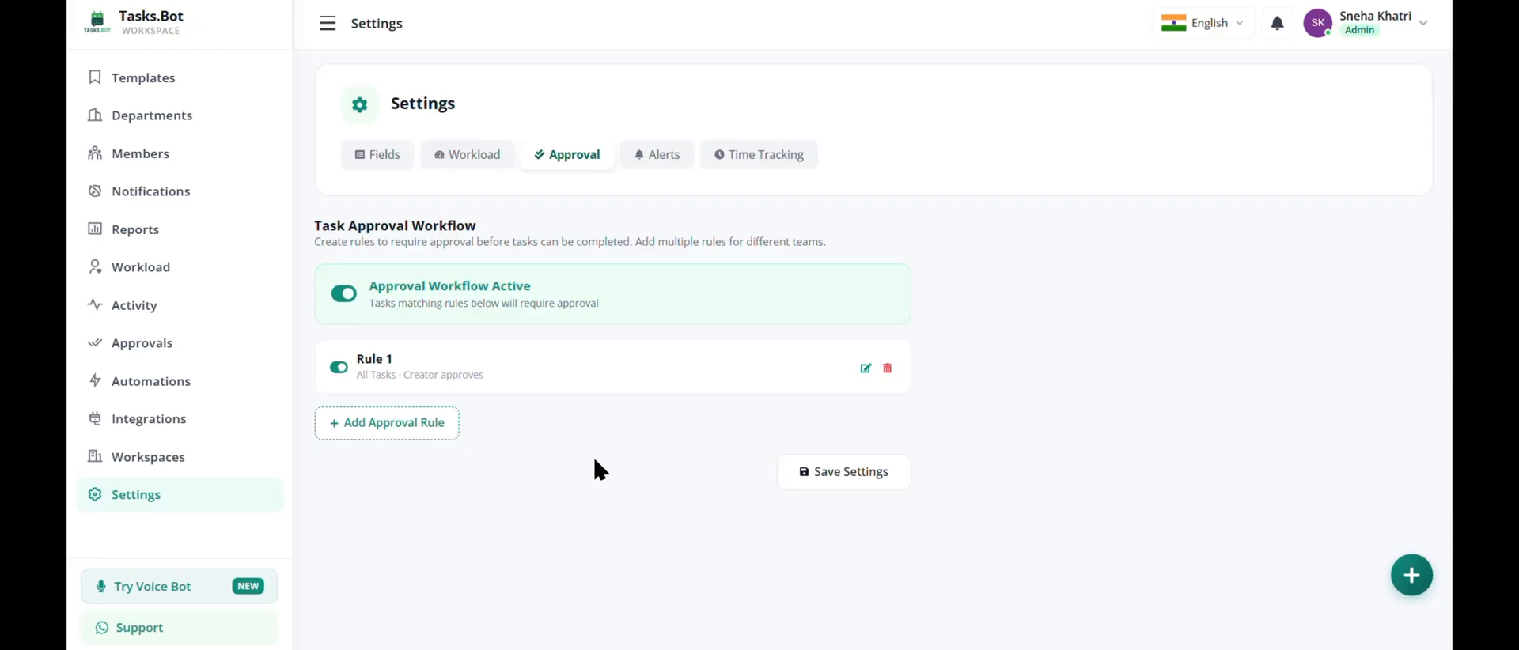
# Examine the notification alert events and their WhatsApp, email and push channels.
pyautogui.click(642, 157)
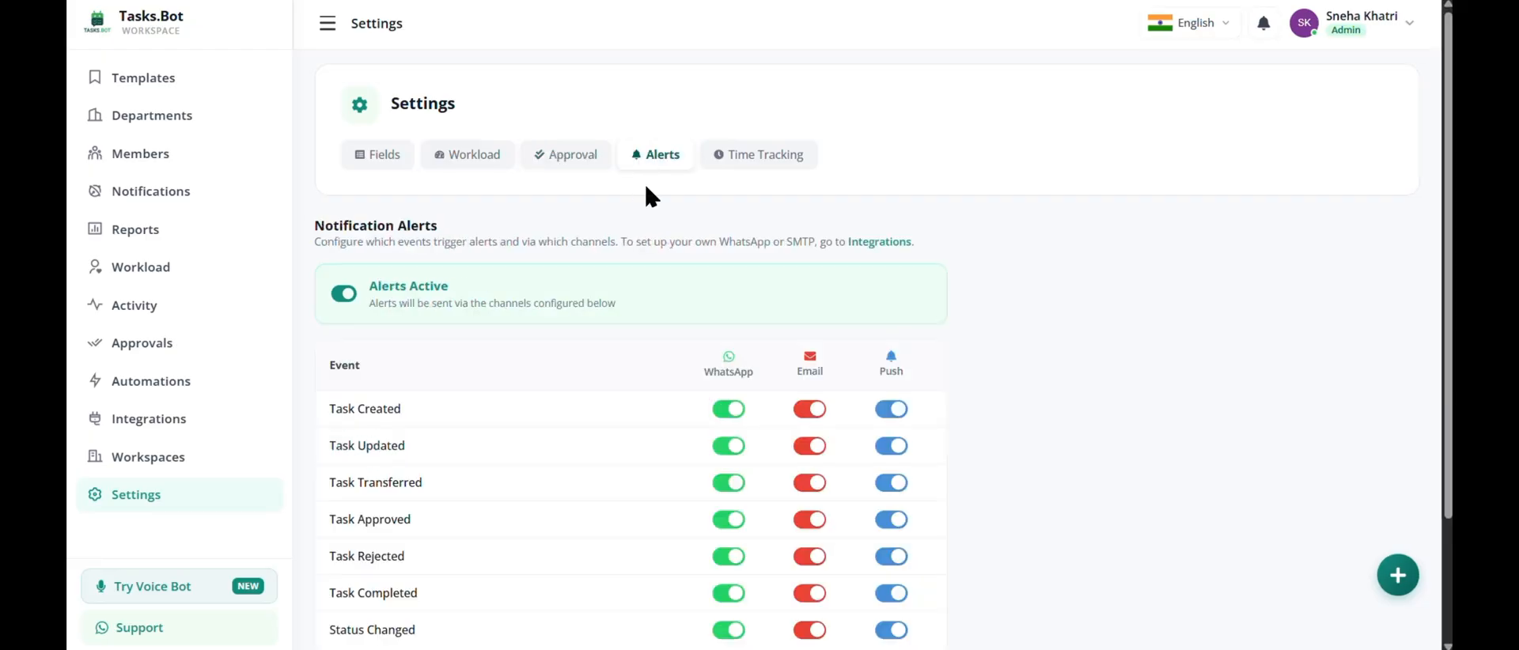
pyautogui.scroll(-2, 462, 294)
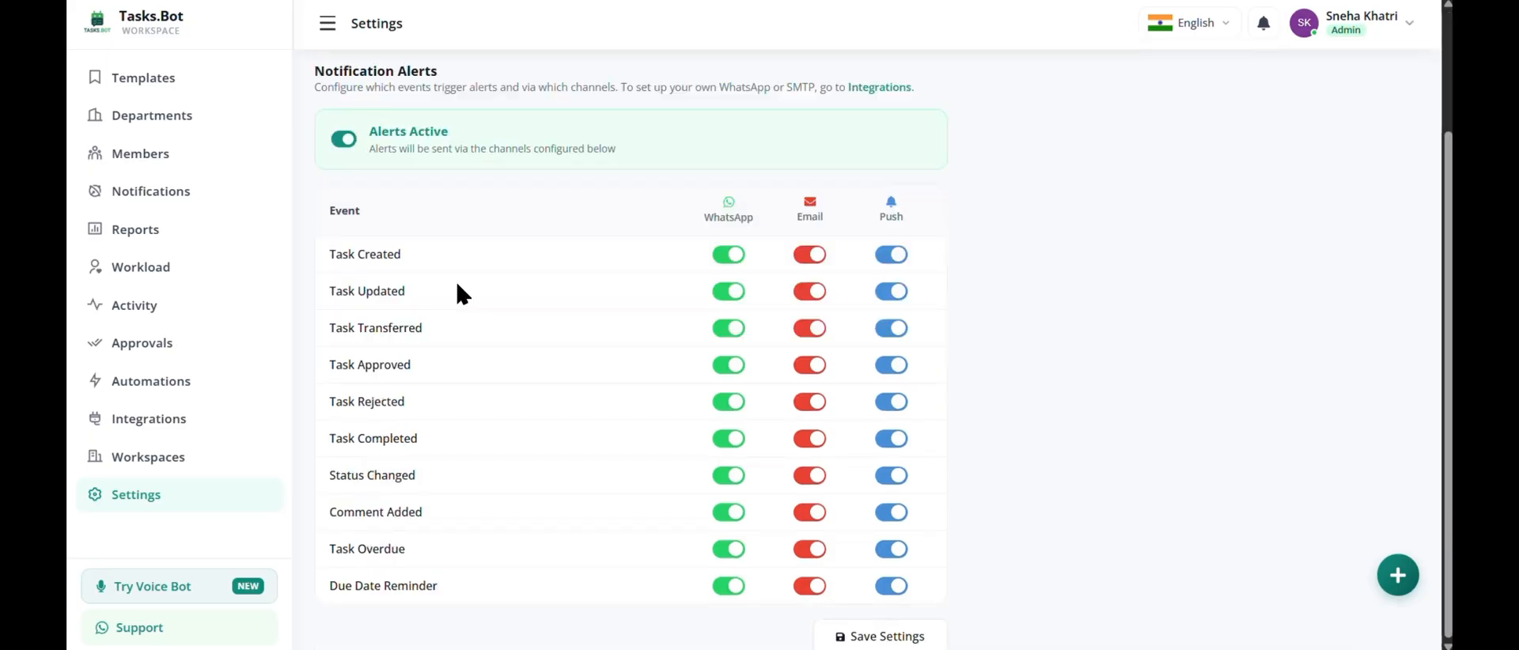
pyautogui.scroll(2, 457, 285)
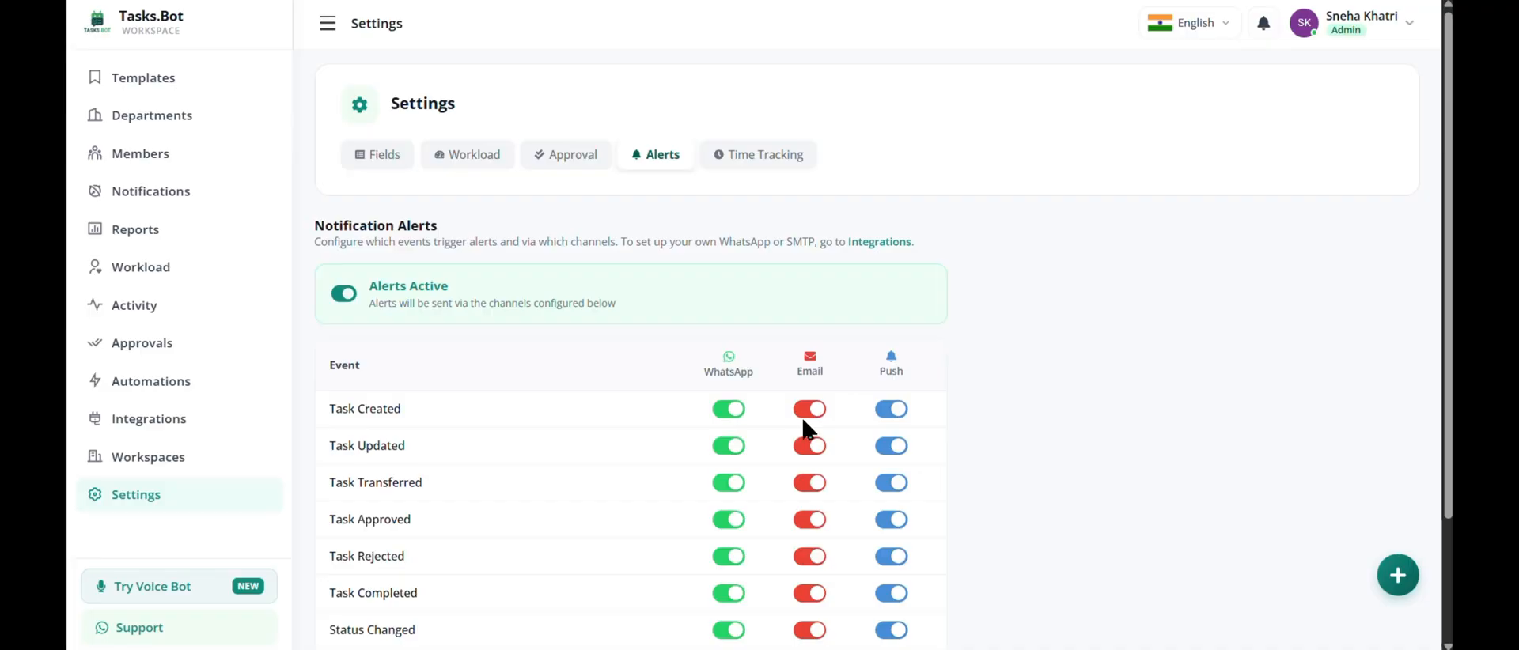
# Switch the push alerts for Task Created and Task Updated off and back on, and save the alert settings.
pyautogui.click(890, 410)
pyautogui.rightClick(890, 412)
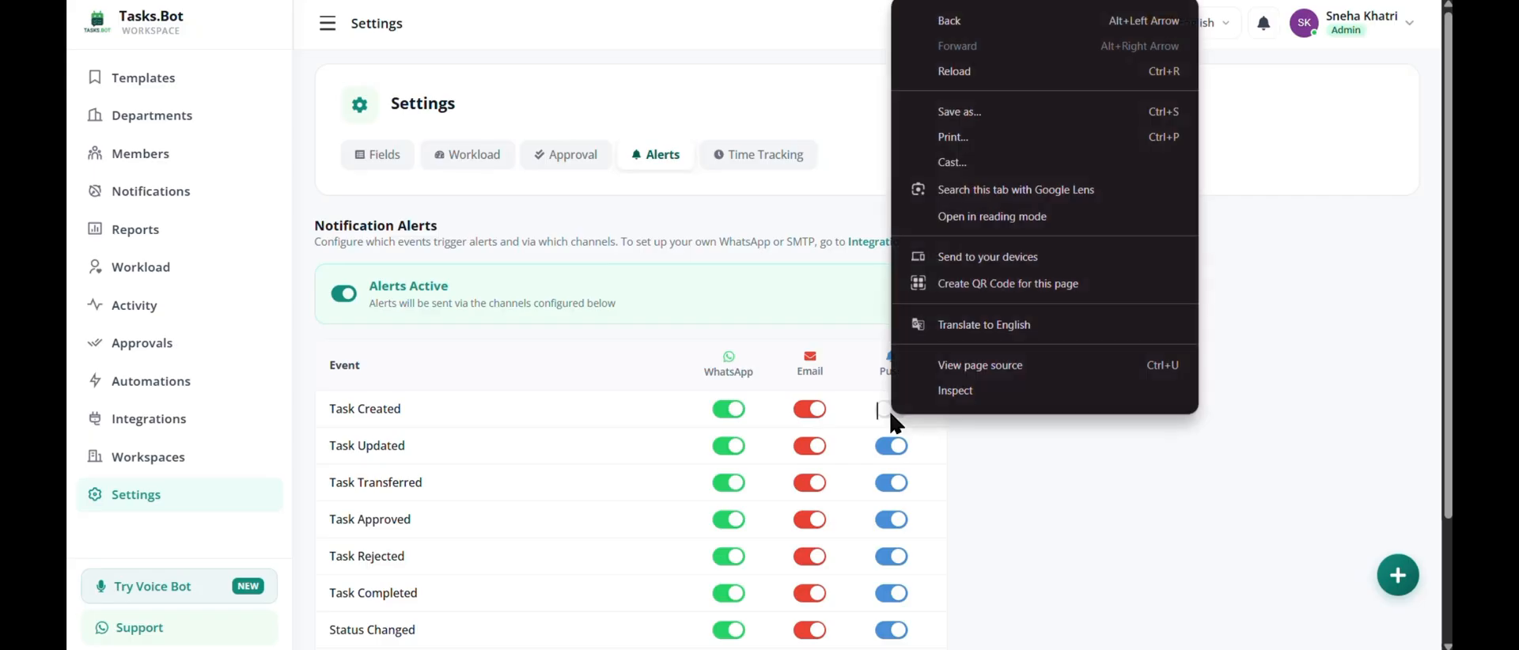
pyautogui.click(890, 410)
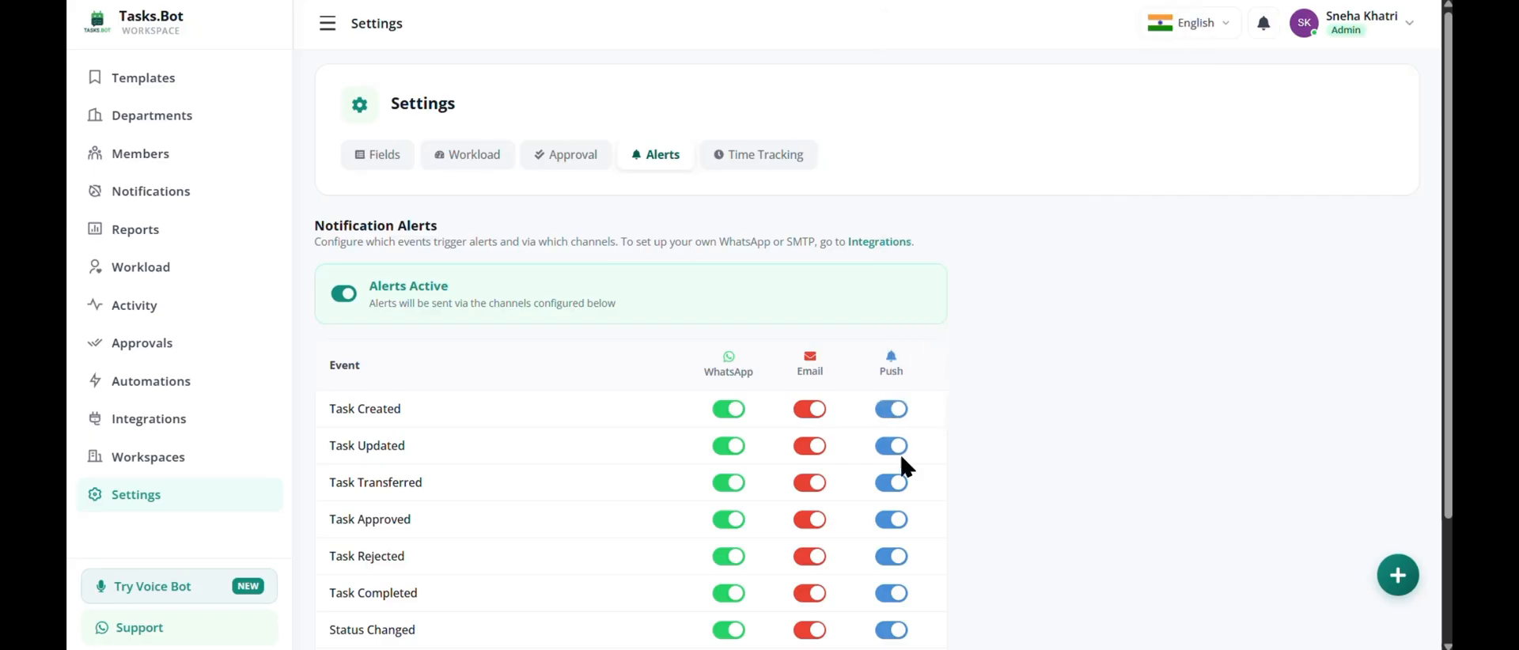
pyautogui.click(893, 446)
pyautogui.scroll(-2, 894, 450)
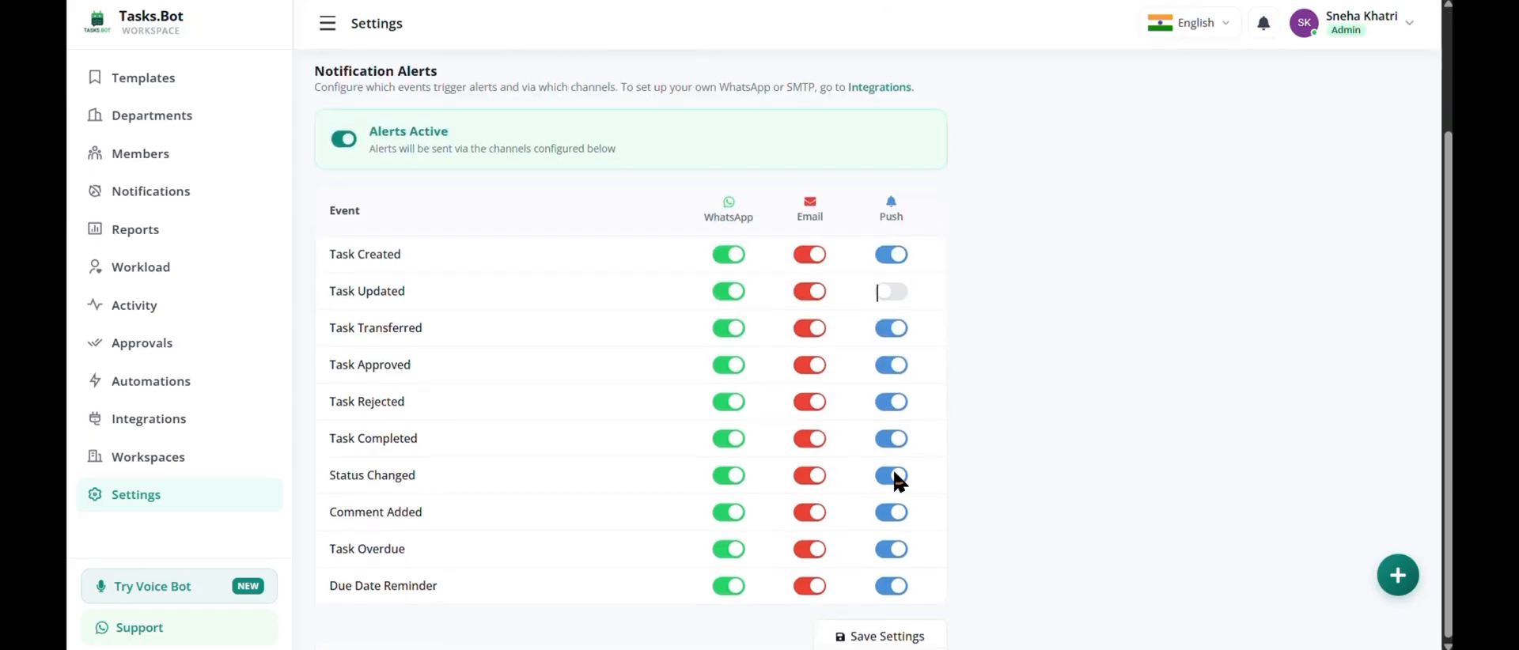
pyautogui.click(883, 295)
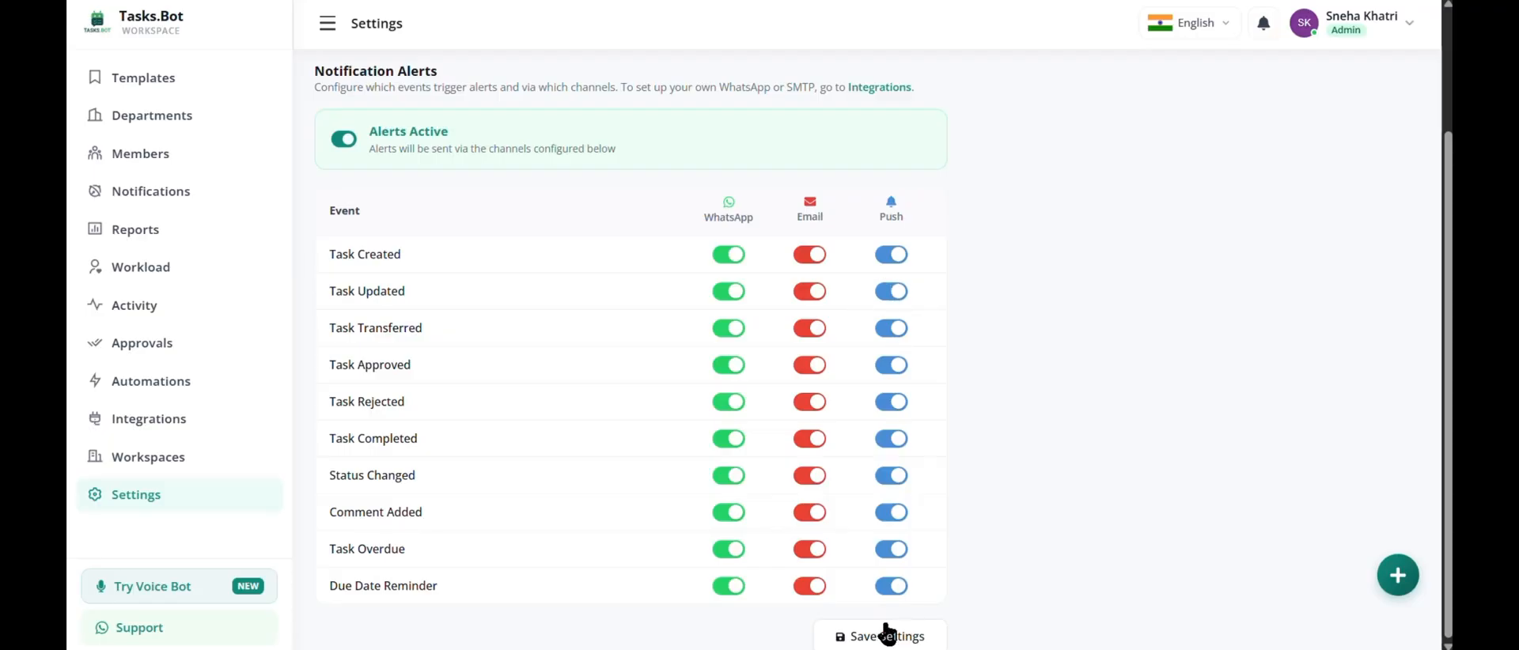
pyautogui.click(875, 637)
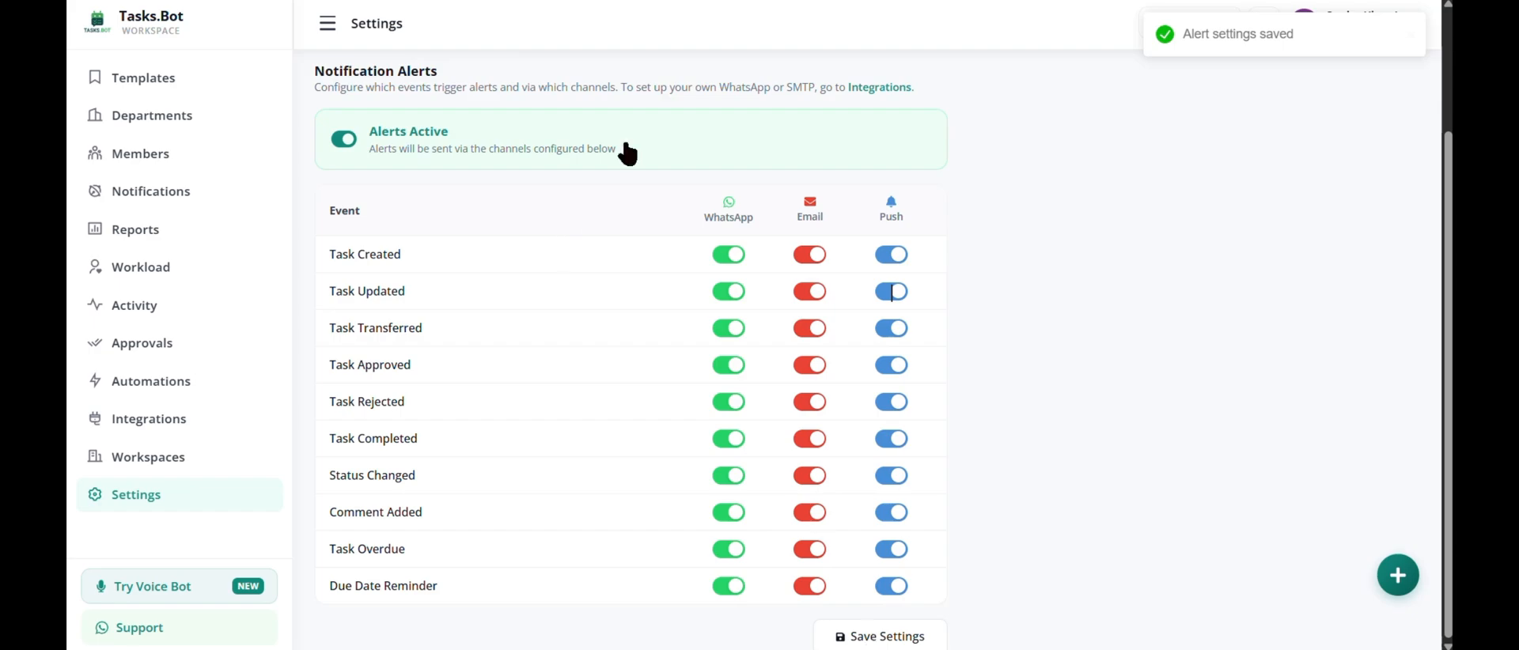
# Enable time tracking for all tasks in the entire workspace and save the setting.
pyautogui.scroll(2, 633, 156)
pyautogui.click(745, 168)
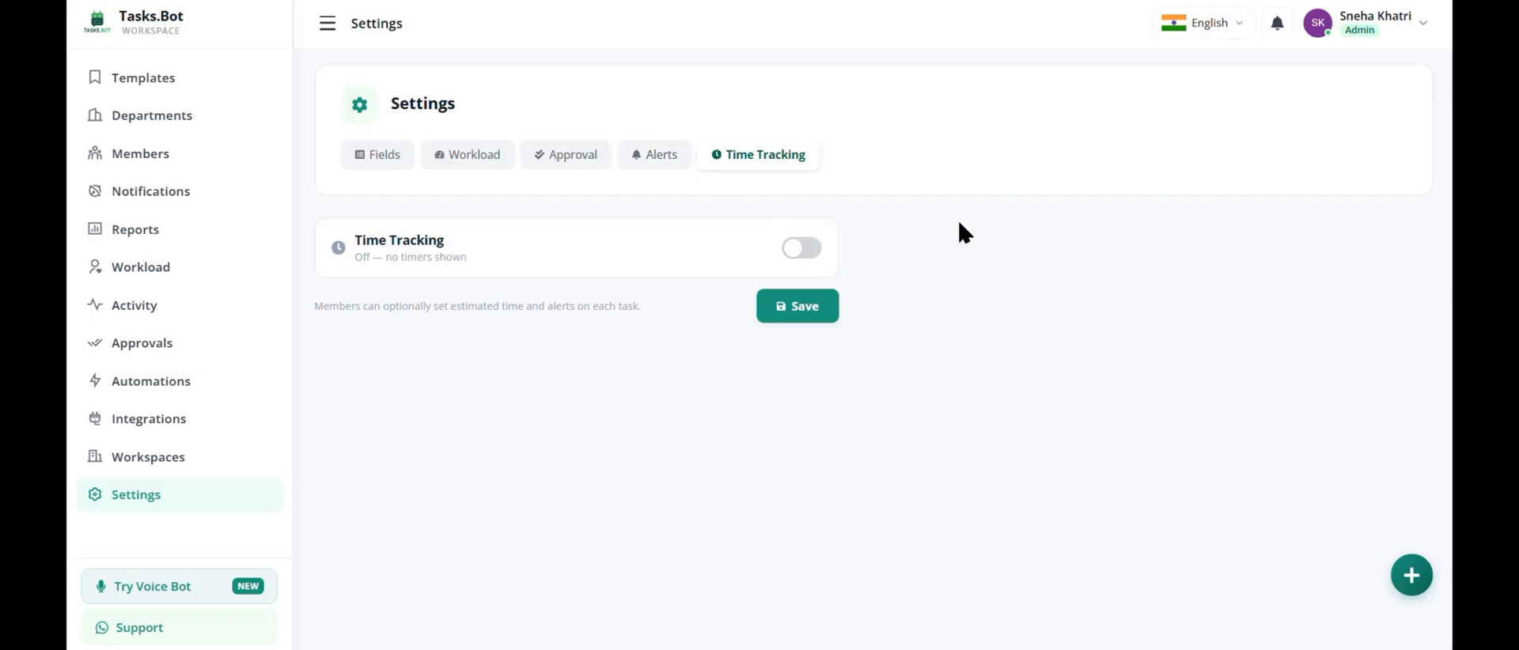
pyautogui.click(806, 250)
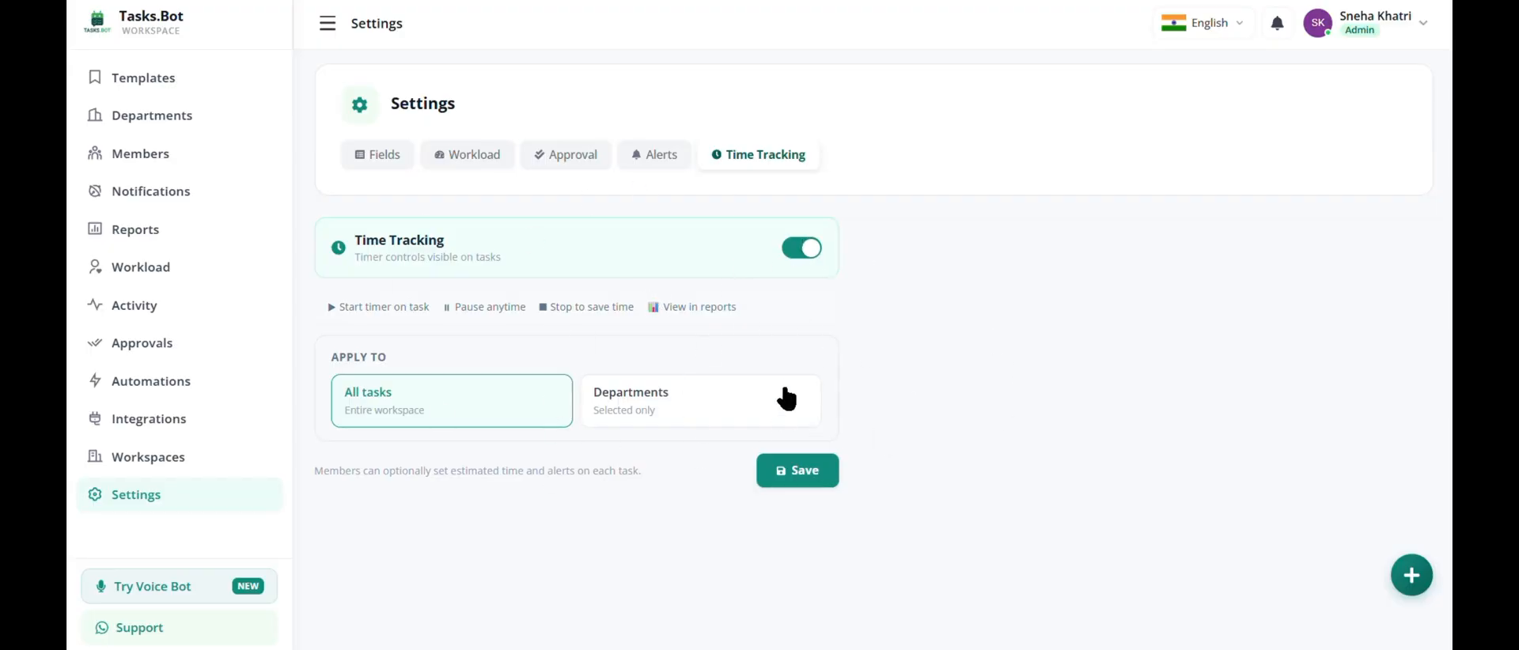
pyautogui.click(664, 412)
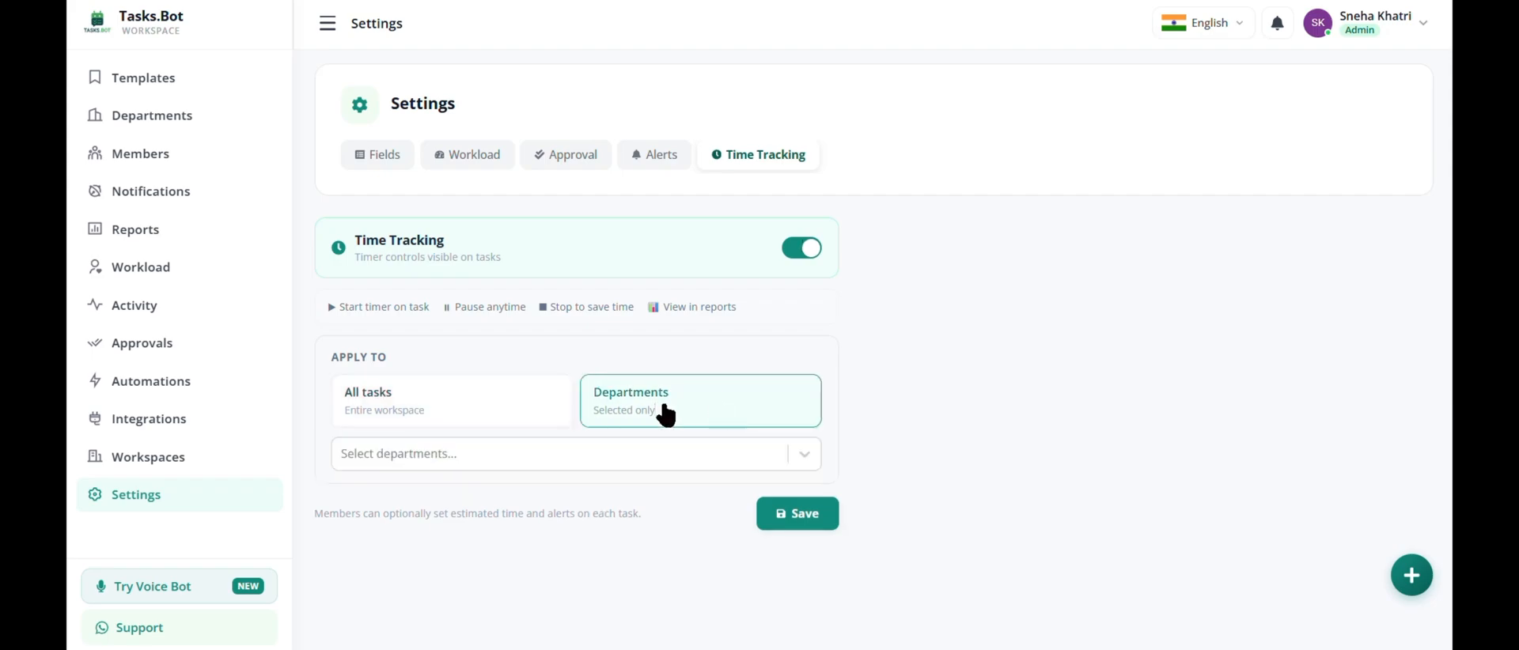
pyautogui.click(508, 410)
pyautogui.click(799, 478)
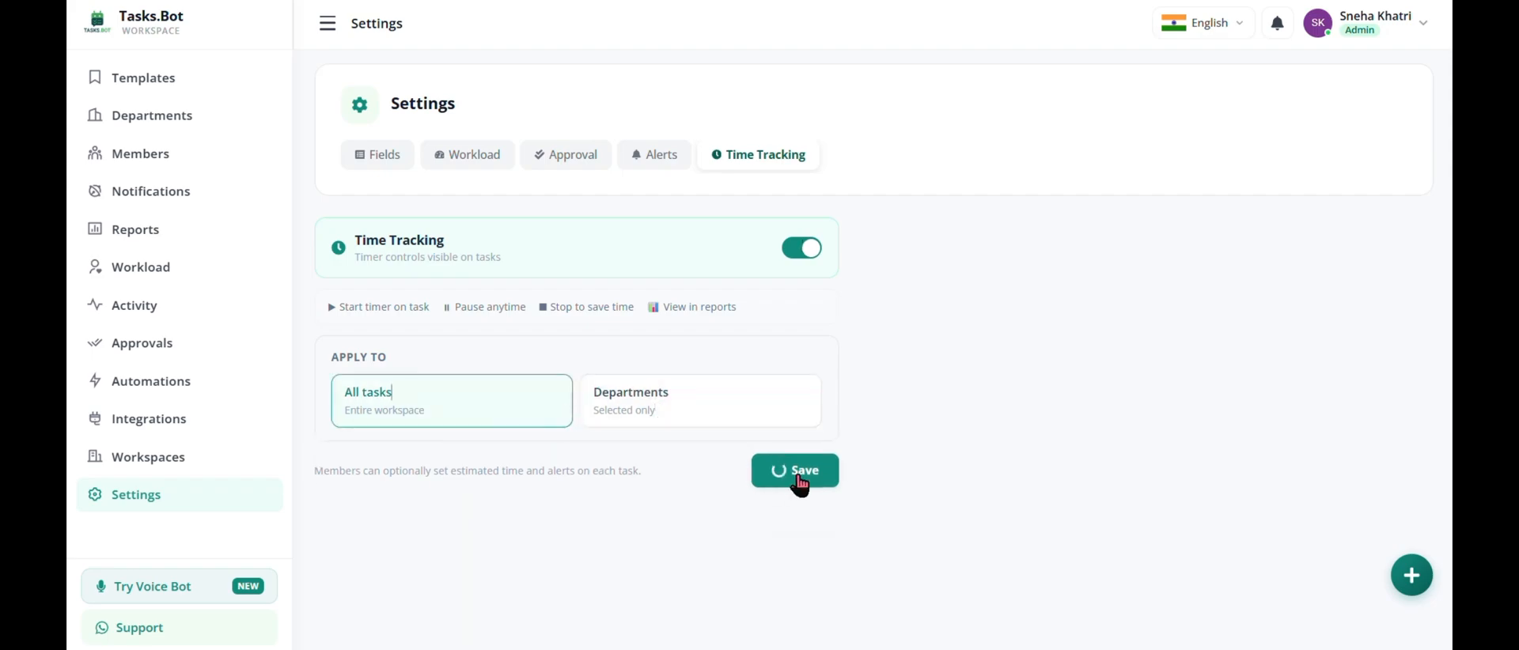